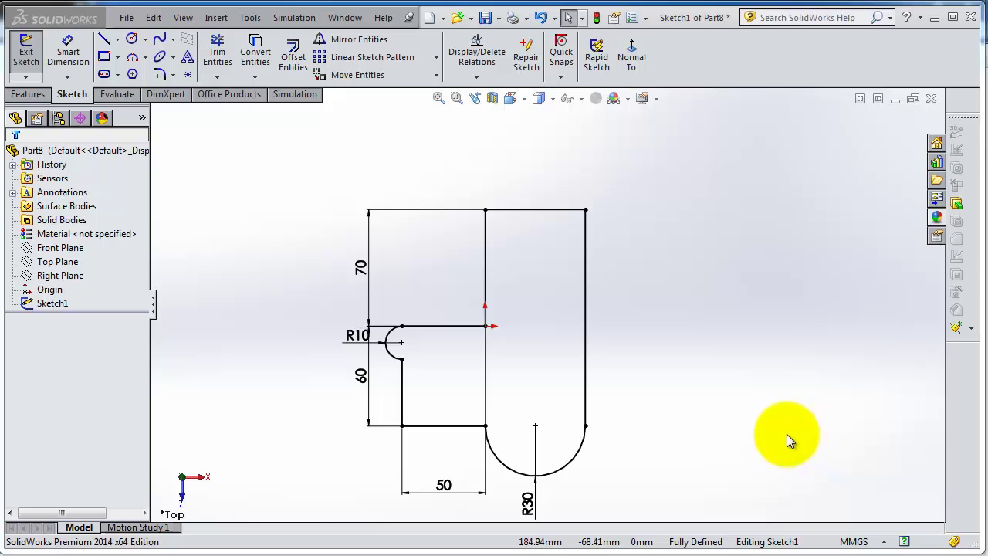
# Clear the selection and exit the sketch.
pyautogui.click(708, 338)
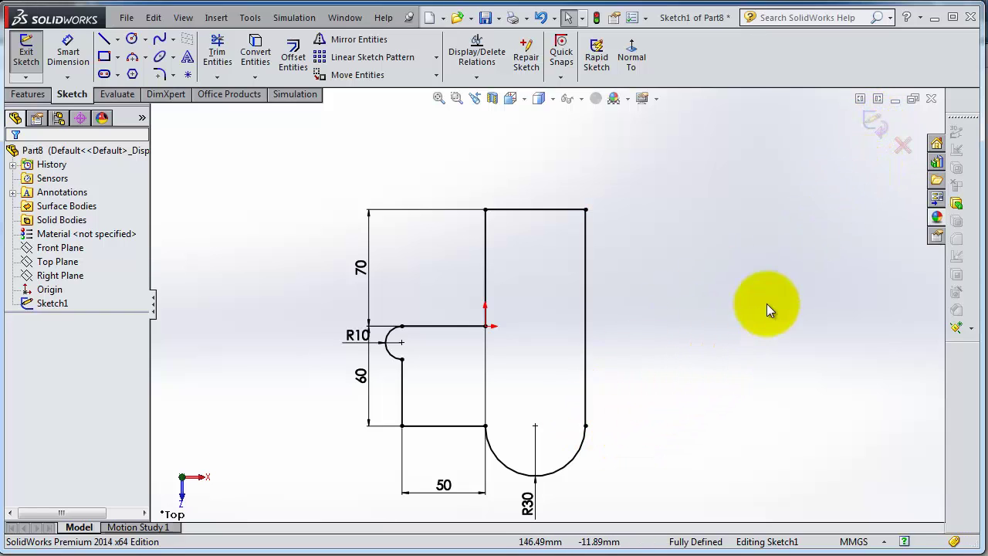
pyautogui.click(877, 128)
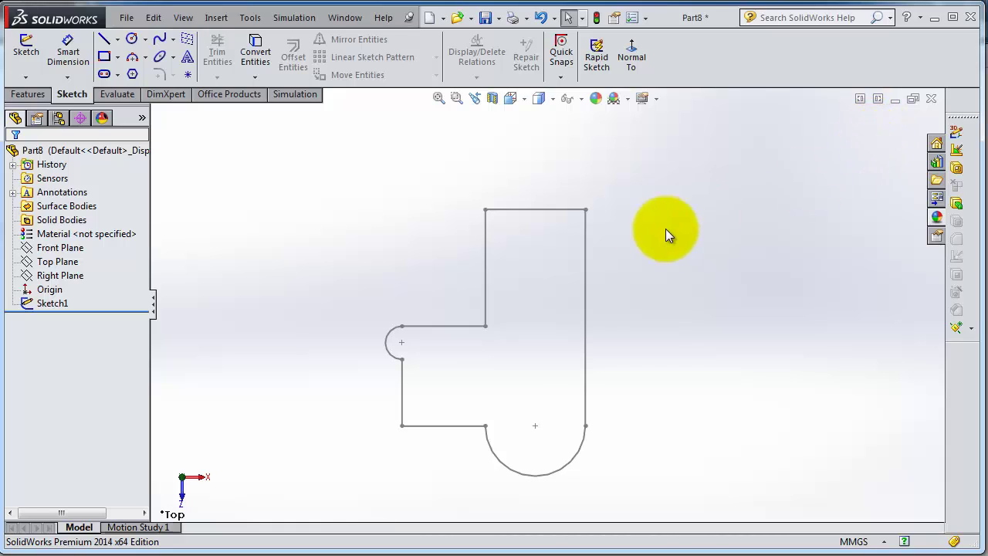
pyautogui.scroll(-1, 524, 366)
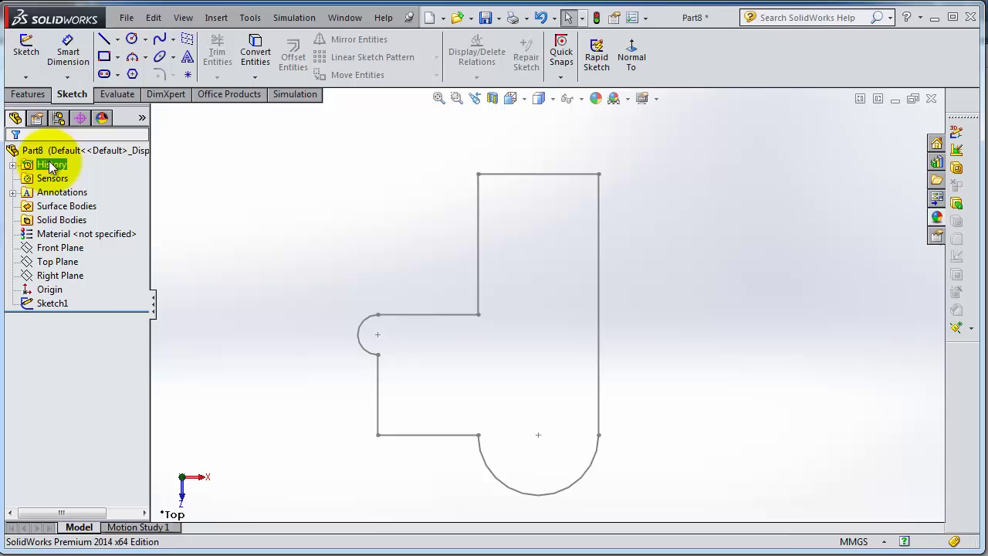
# Open Feature Properties for Sketch1, where name and description both read Sketch1.
pyautogui.rightClick(57, 306)
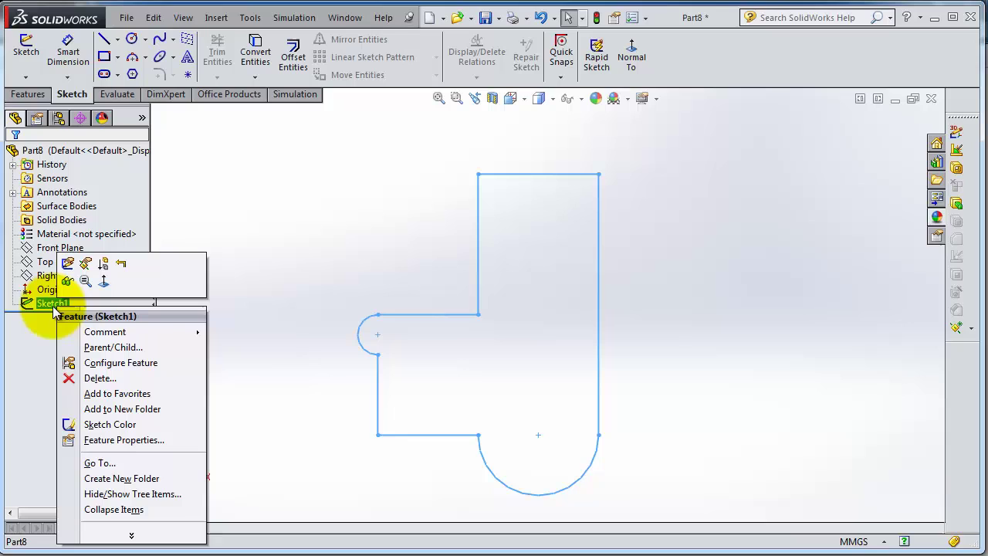
pyautogui.click(129, 535)
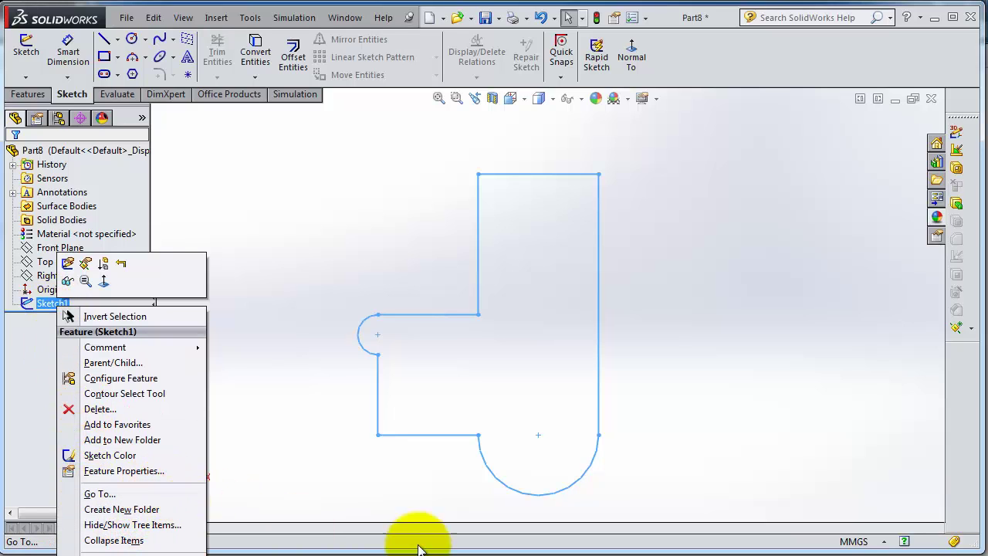
pyautogui.press('Escape')
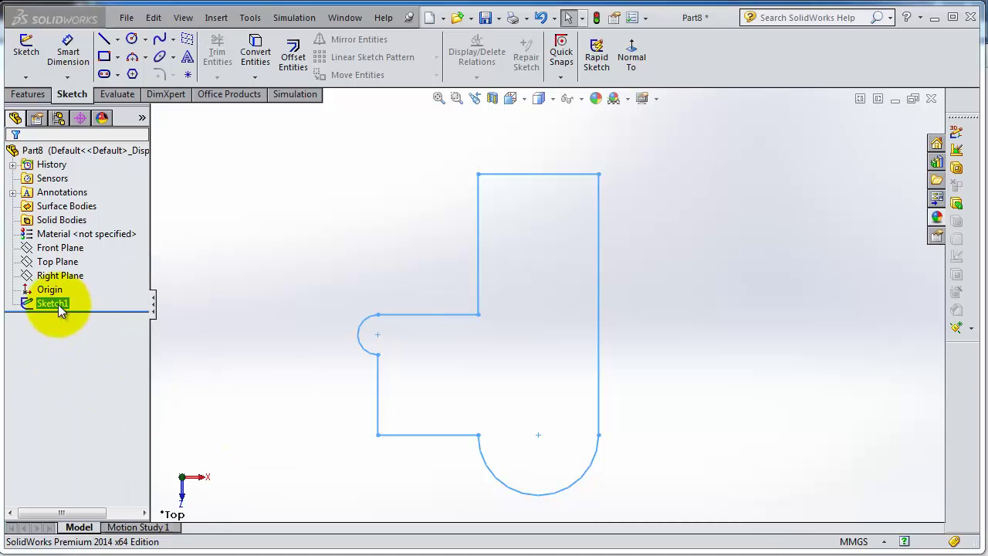
pyautogui.rightClick(62, 306)
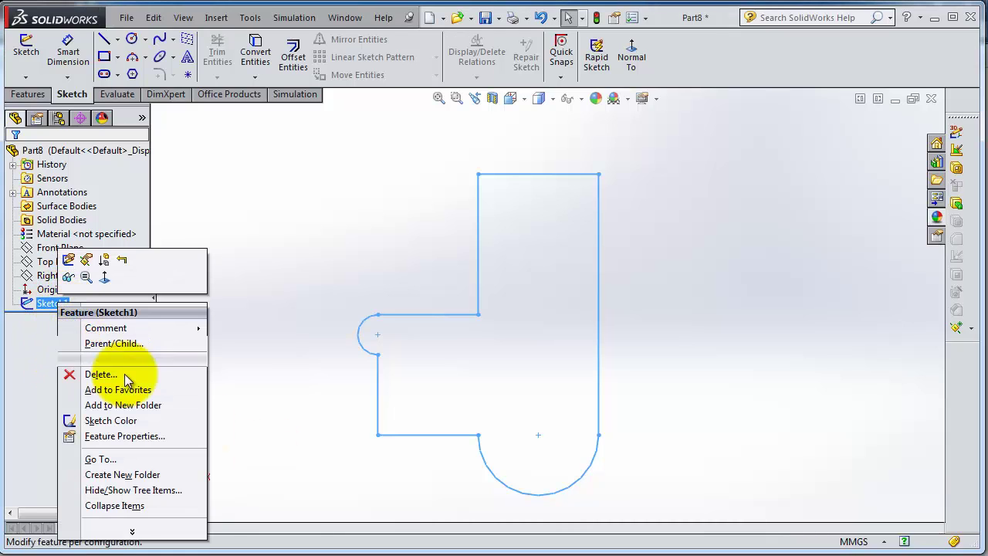
pyautogui.click(144, 435)
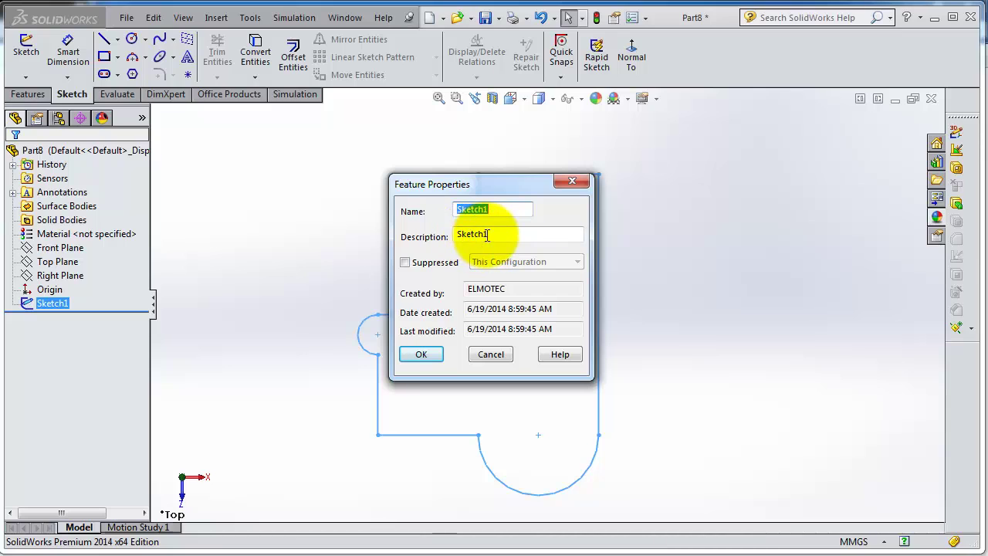
# Close the properties dialog and rename Sketch1 to 'First Sketch' in the FeatureManager tree.
pyautogui.click(429, 355)
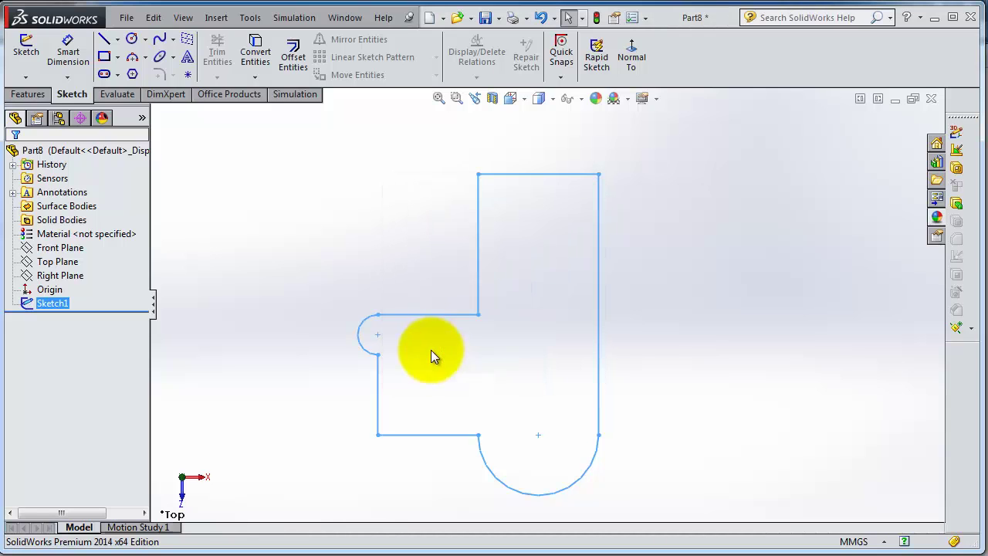
pyautogui.click(55, 304)
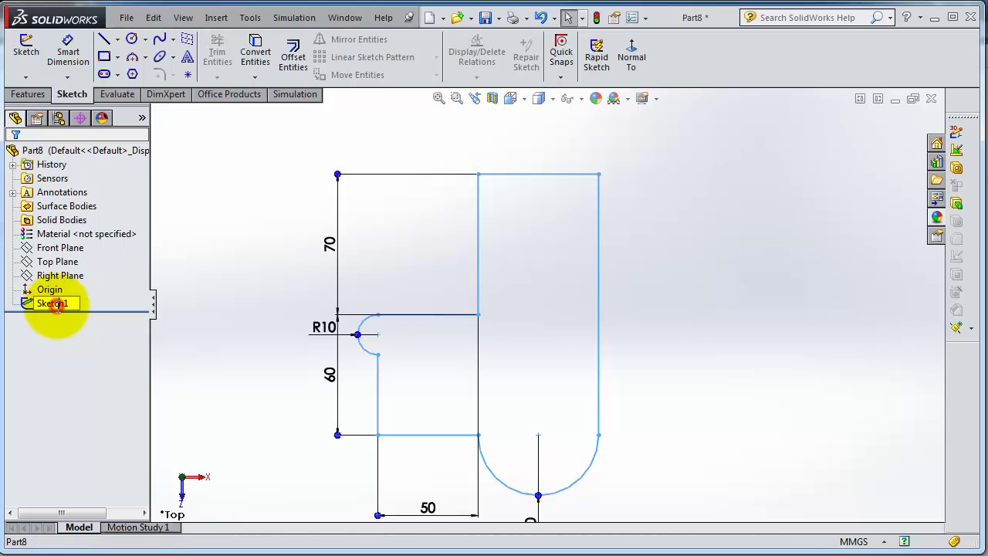
pyautogui.click(69, 304)
pyautogui.moveTo(70, 304); pyautogui.dragTo(44, 302)
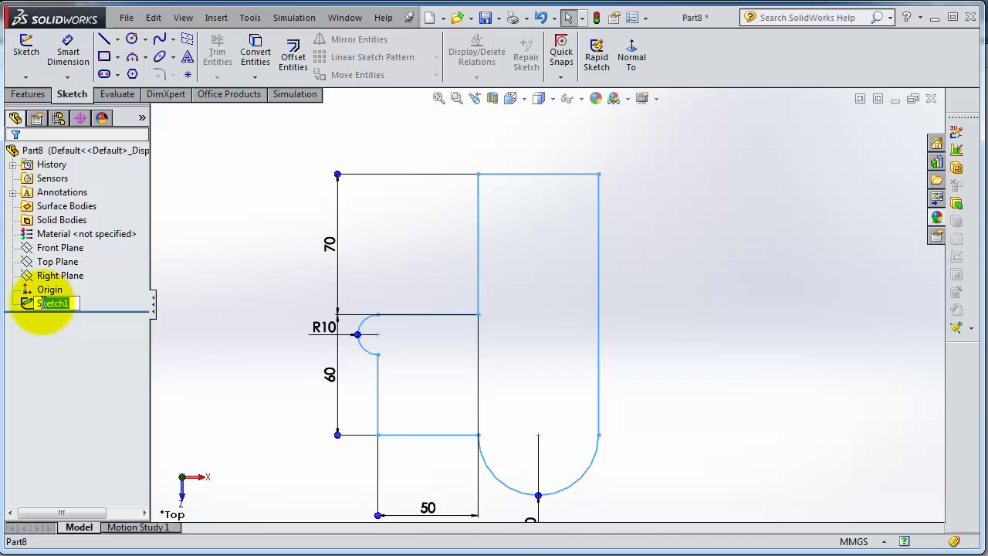
pyautogui.moveTo(43, 303); pyautogui.dragTo(36, 303)
pyautogui.write('First')
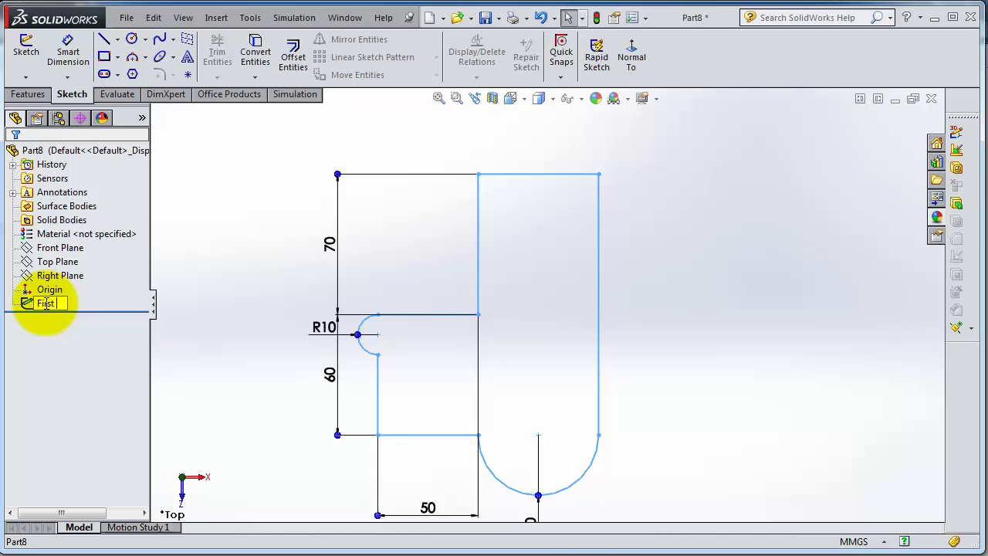
pyautogui.write(' Sketch')
pyautogui.press('Return')
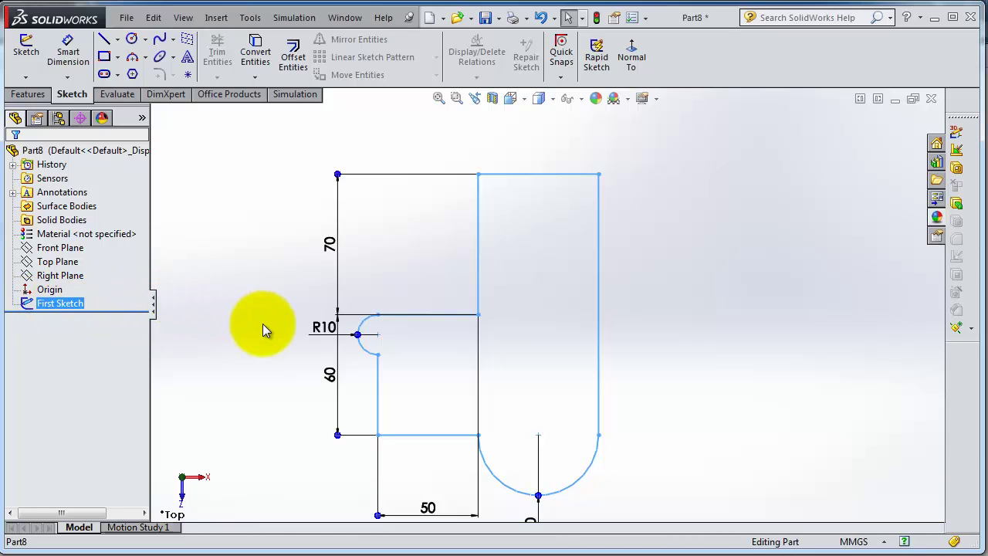
# Change the upper vertical dimension of First Sketch from 70 to 80.
pyautogui.press('f')
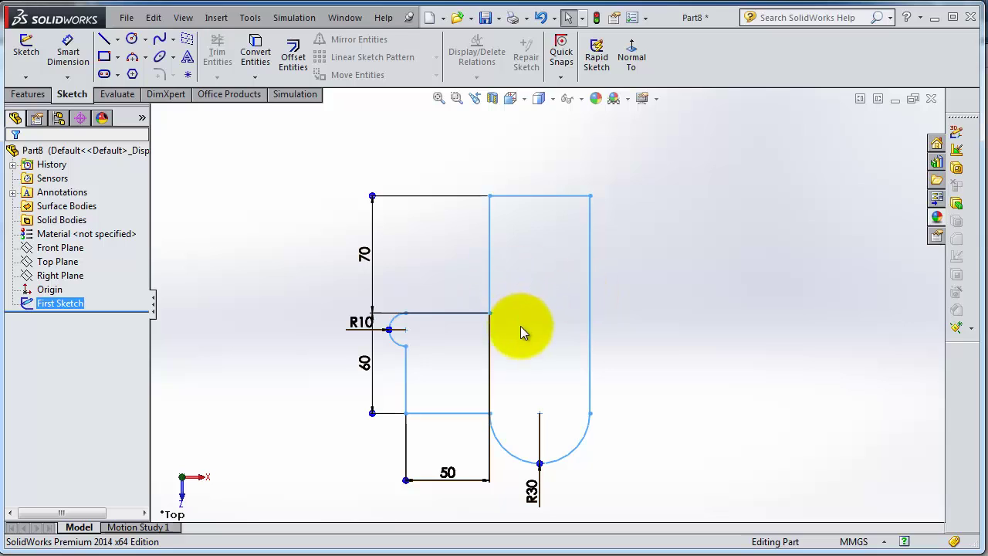
pyautogui.scroll(-2, 520, 326)
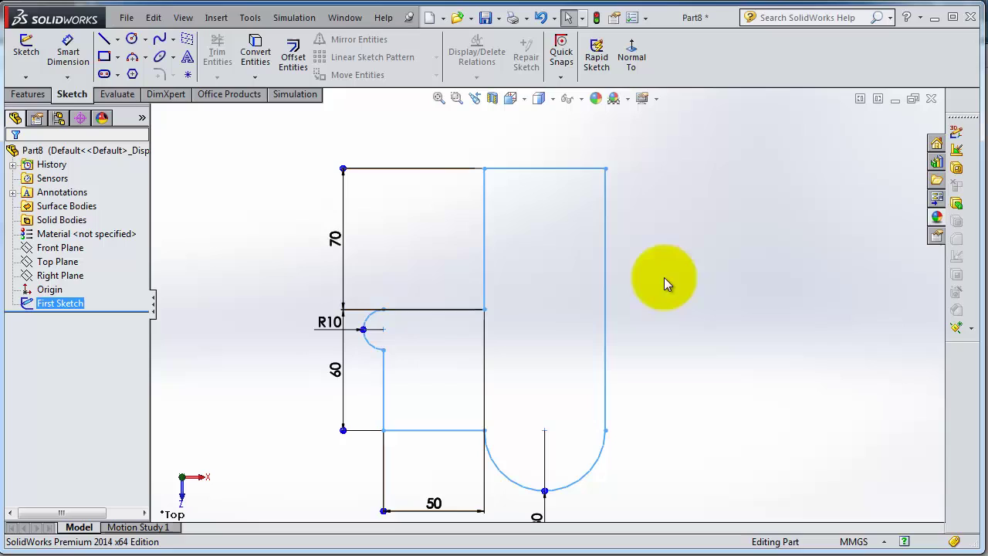
pyautogui.doubleClick(337, 242)
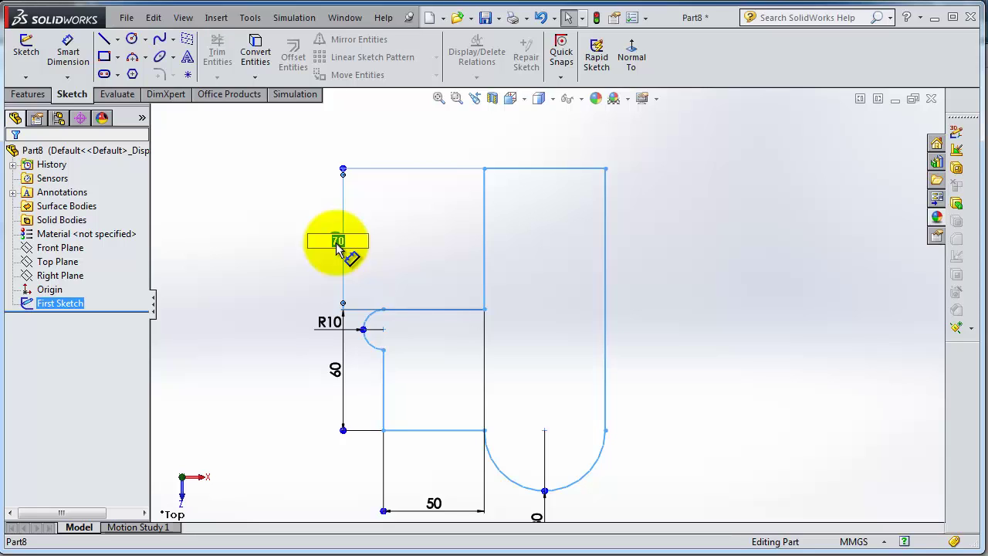
pyautogui.write('80')
pyautogui.press('Return')
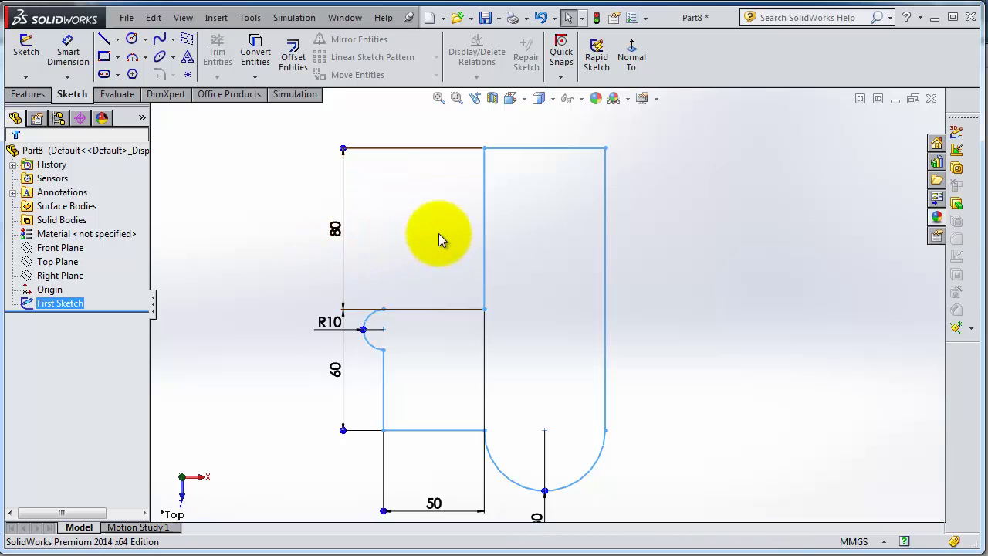
# Change the lower vertical dimension from 60 to 65 and zoom out to check the sketch.
pyautogui.doubleClick(330, 322)
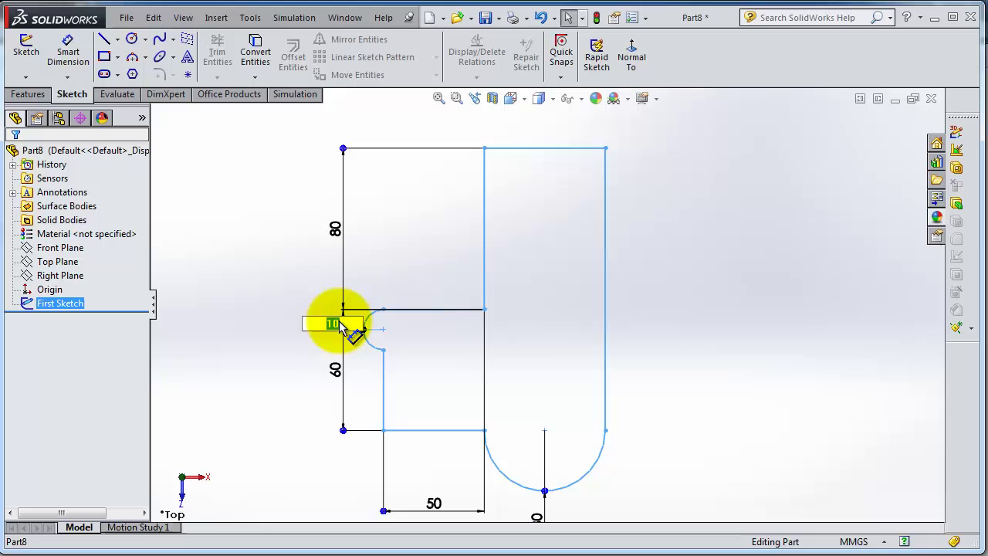
pyautogui.doubleClick(337, 373)
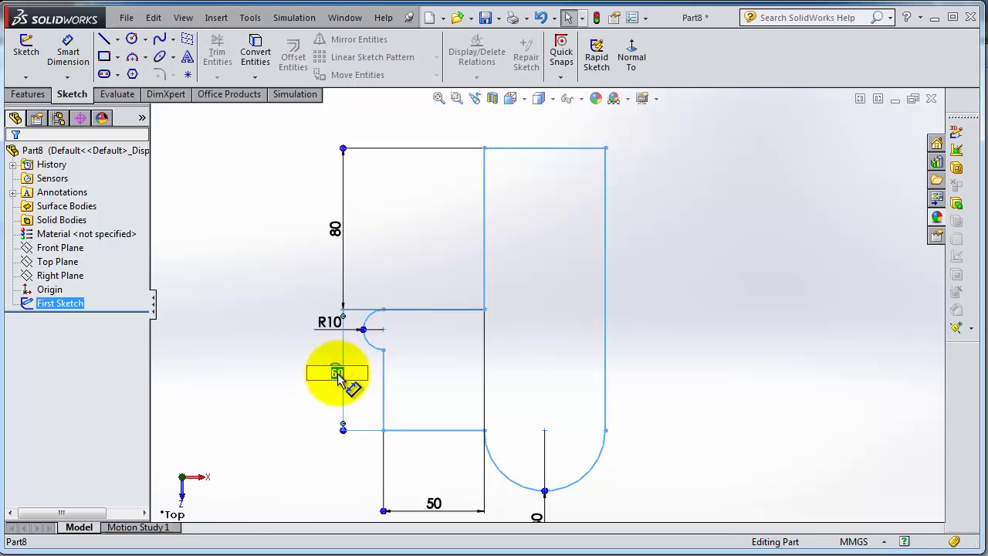
pyautogui.write('65')
pyautogui.press('Return')
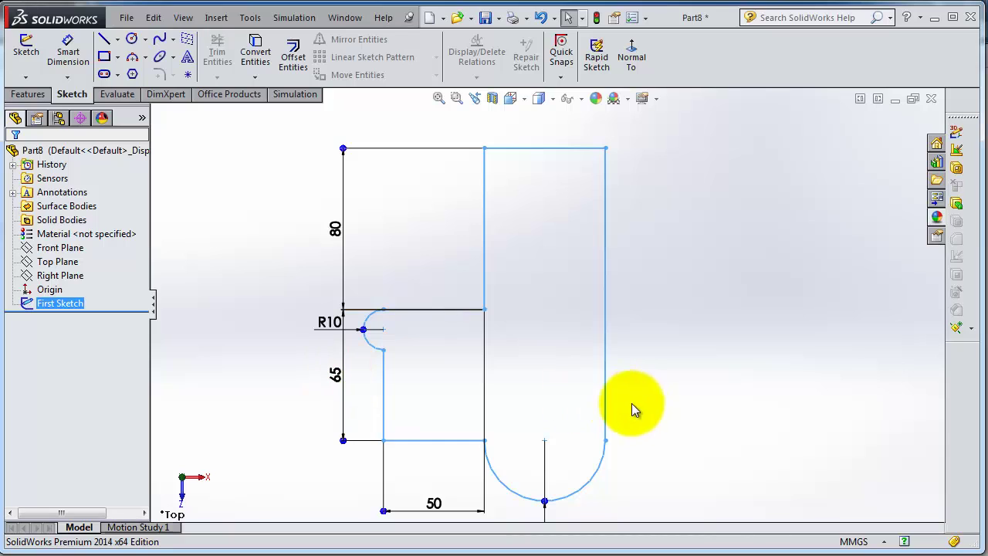
pyautogui.press('z')
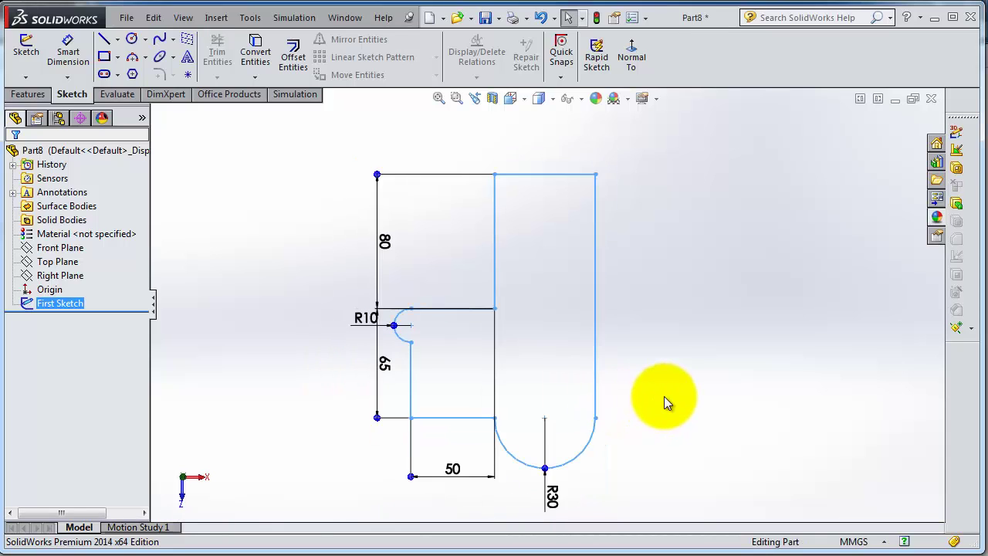
pyautogui.press('z')
pyautogui.press('z')
pyautogui.scroll(1, 605, 301)
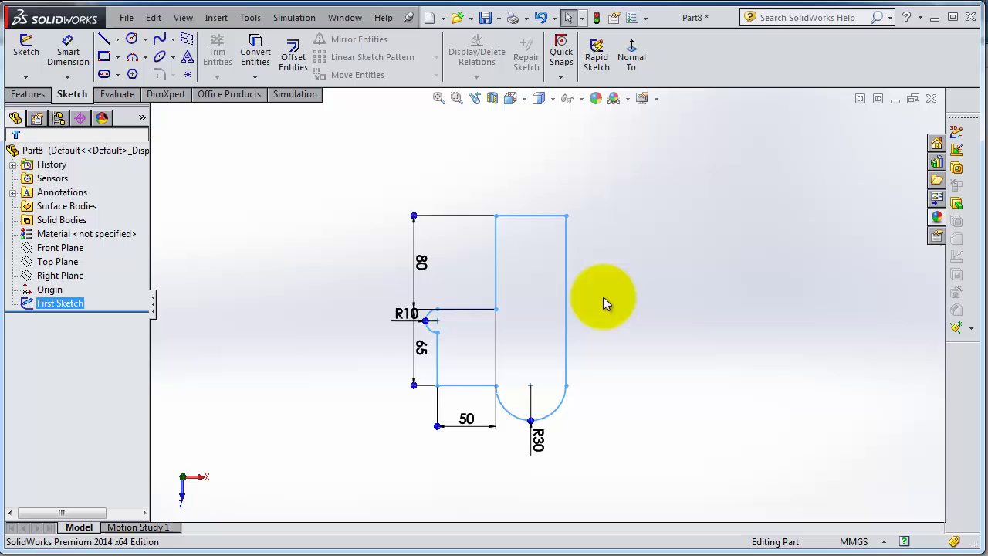
pyautogui.scroll(1, 603, 296)
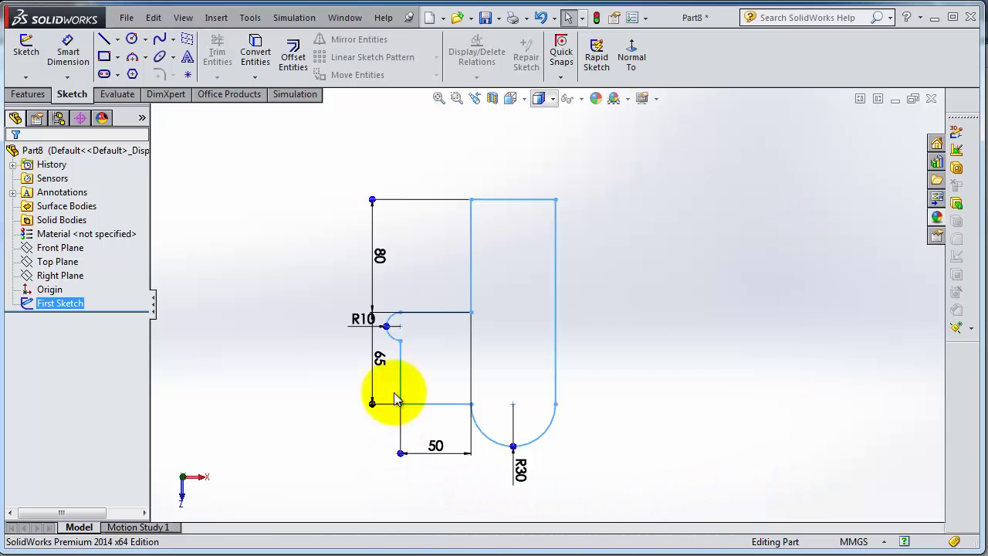
# Inspect the resized profile with Zoom to Fit and Zoom to Area, then clear the selection.
pyautogui.click(437, 99)
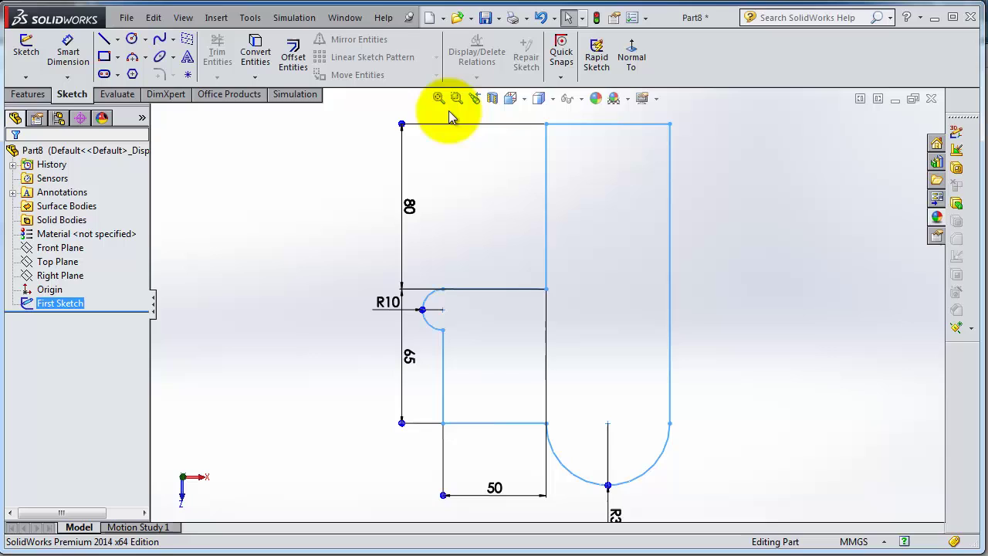
pyautogui.click(455, 98)
pyautogui.moveTo(354, 135)
pyautogui.mouseDown()
pyautogui.moveTo(473, 221)
pyautogui.moveTo(470, 203)
pyautogui.moveTo(703, 407)
pyautogui.moveTo(727, 502)
pyautogui.mouseUp()
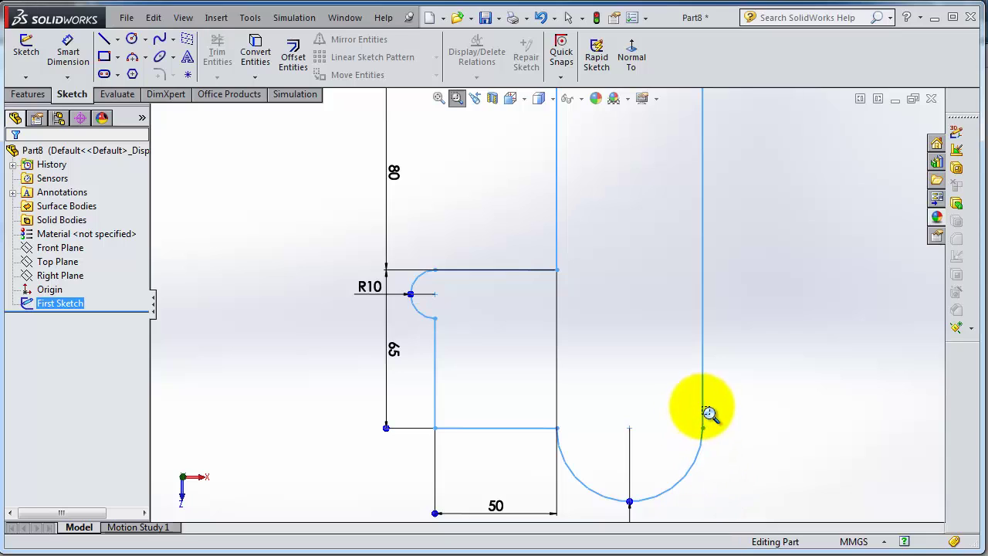
pyautogui.click(438, 98)
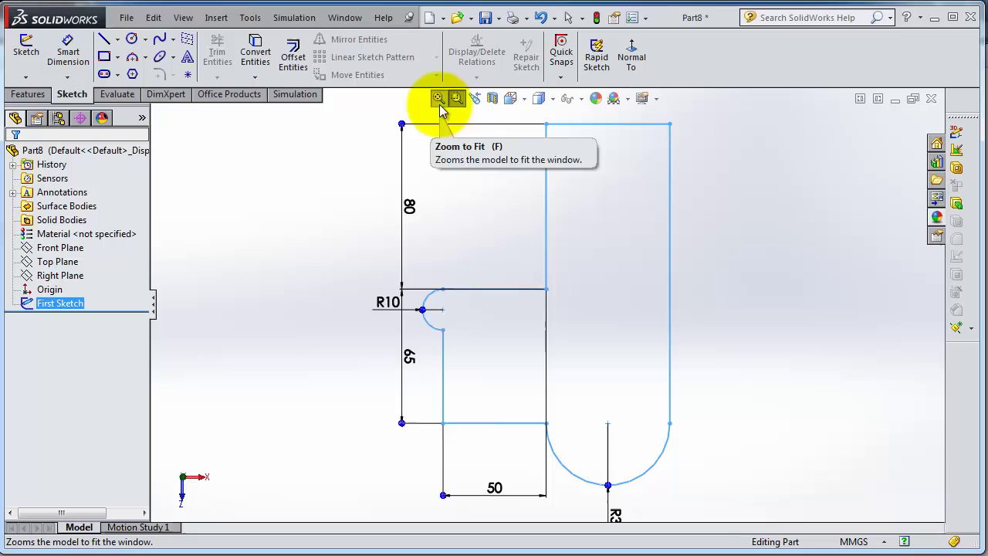
pyautogui.press('Escape')
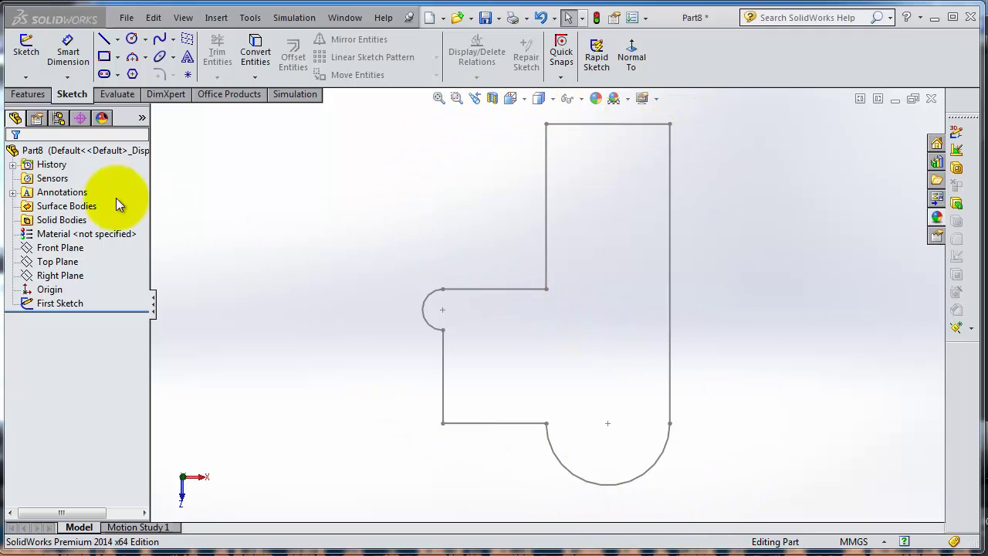
# Preview First Sketch as a blind 10.00 mm Extruded Boss/Base.
pyautogui.click(28, 94)
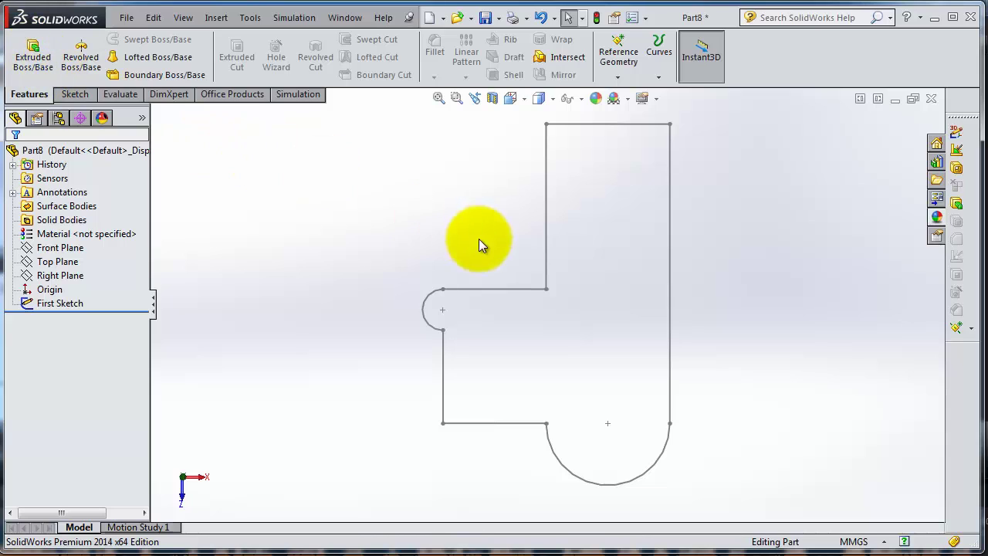
pyautogui.press('f')
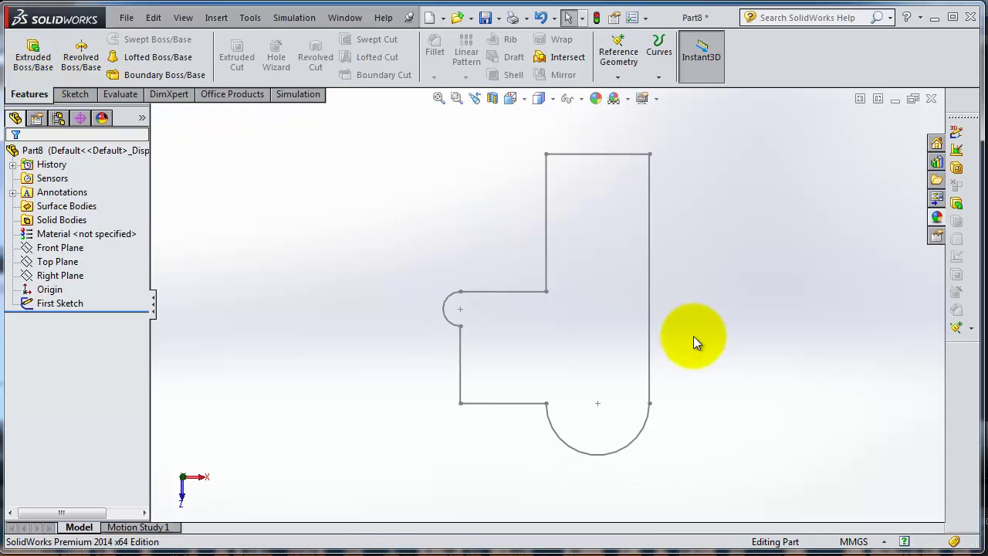
pyautogui.click(31, 62)
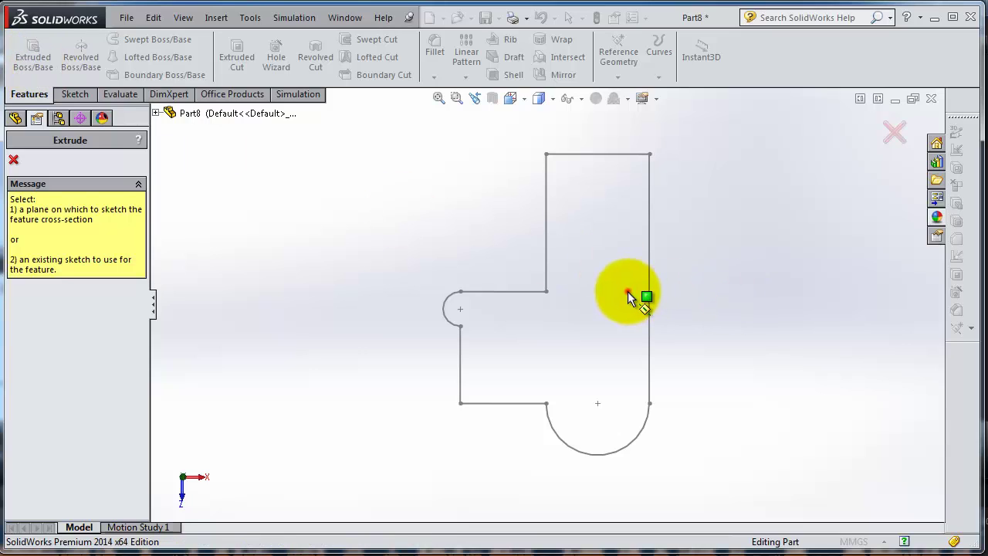
pyautogui.click(892, 133)
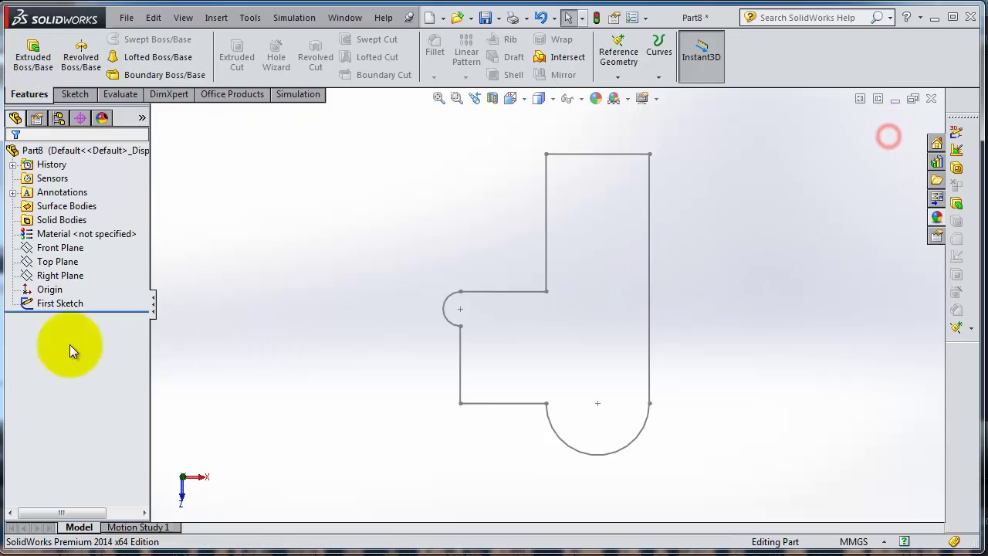
pyautogui.click(65, 304)
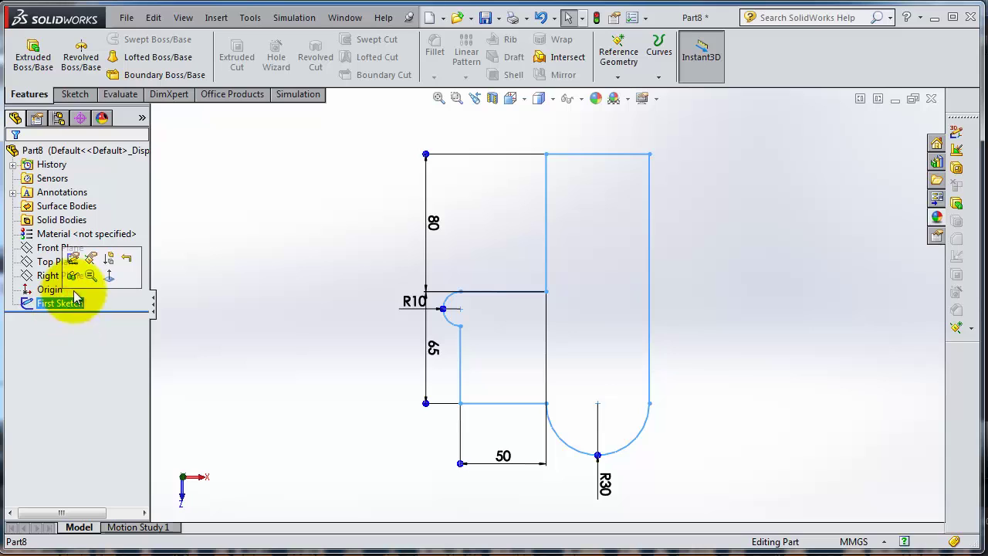
pyautogui.click(32, 54)
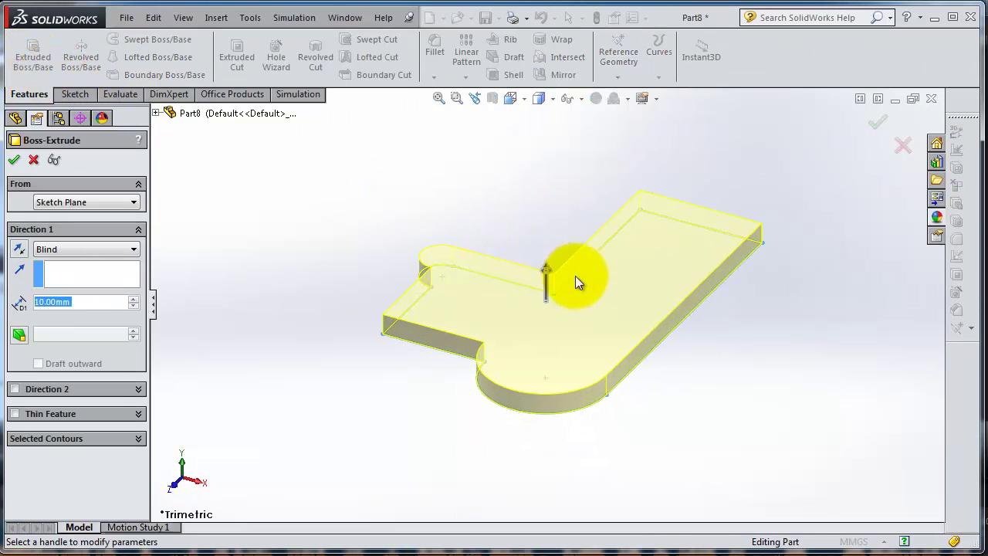
pyautogui.click(877, 129)
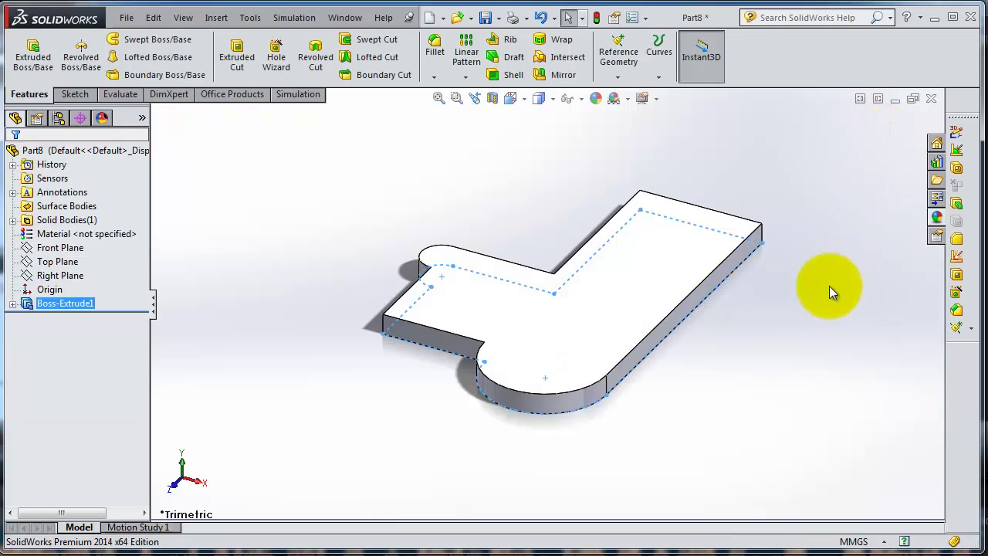
pyautogui.moveTo(487, 251); pyautogui.dragTo(692, 401, button='middle')
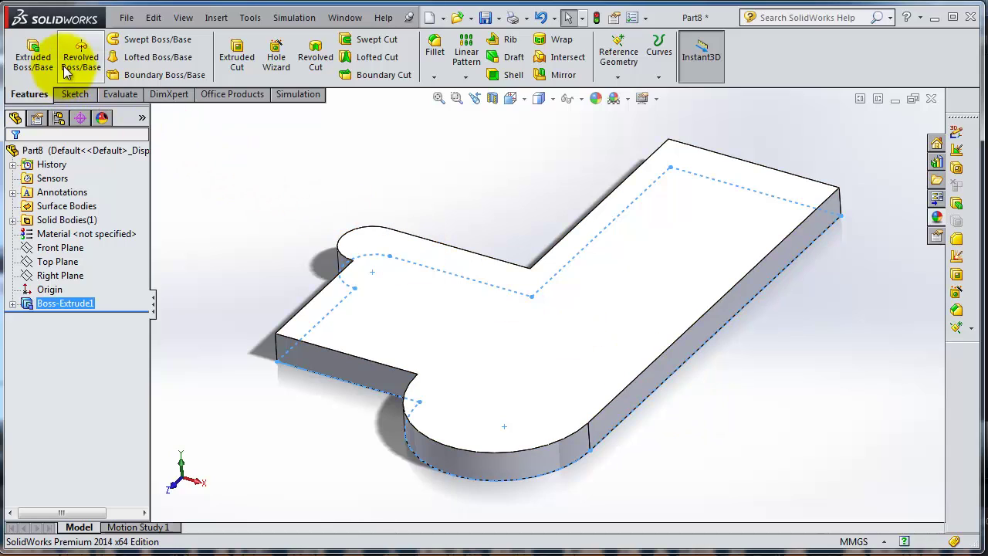